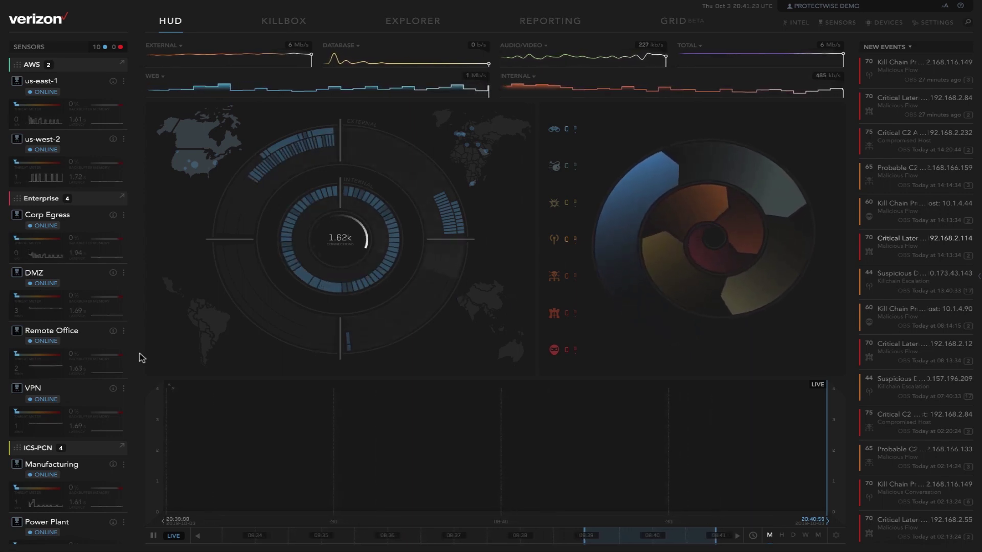
Step: Drill into the most active United States hosts on the geolocation rings, then return to the overall view
mouse_move(265, 311)
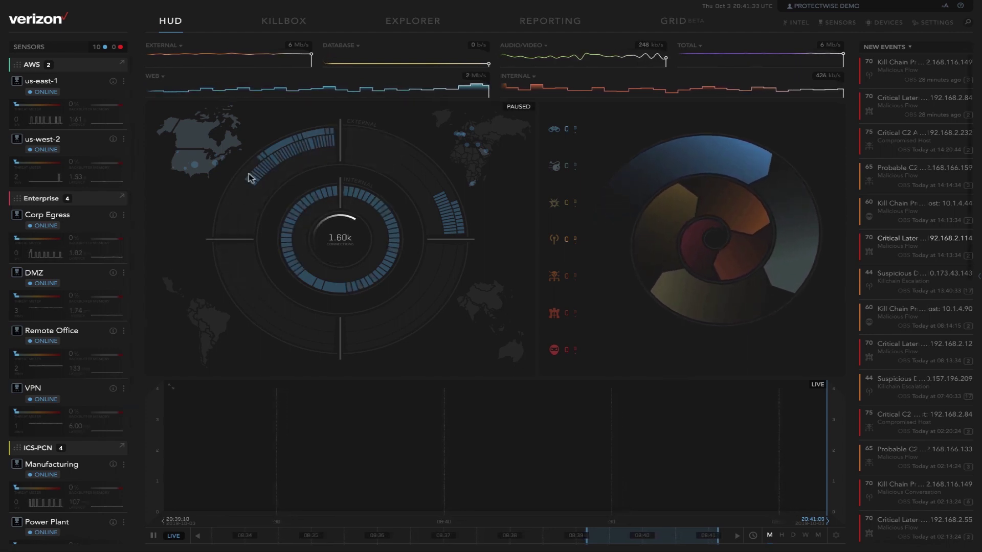
mouse_move(275, 148)
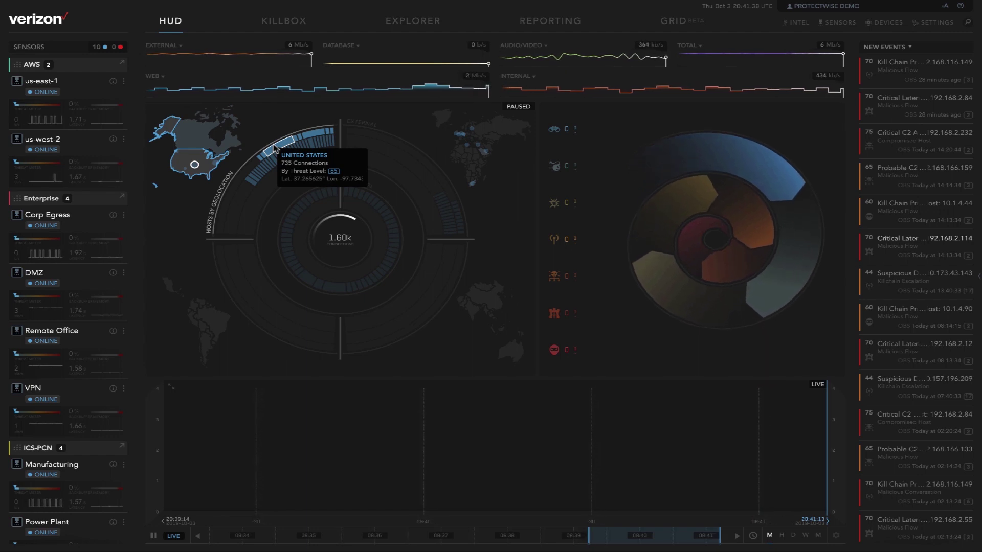
left_click(274, 149)
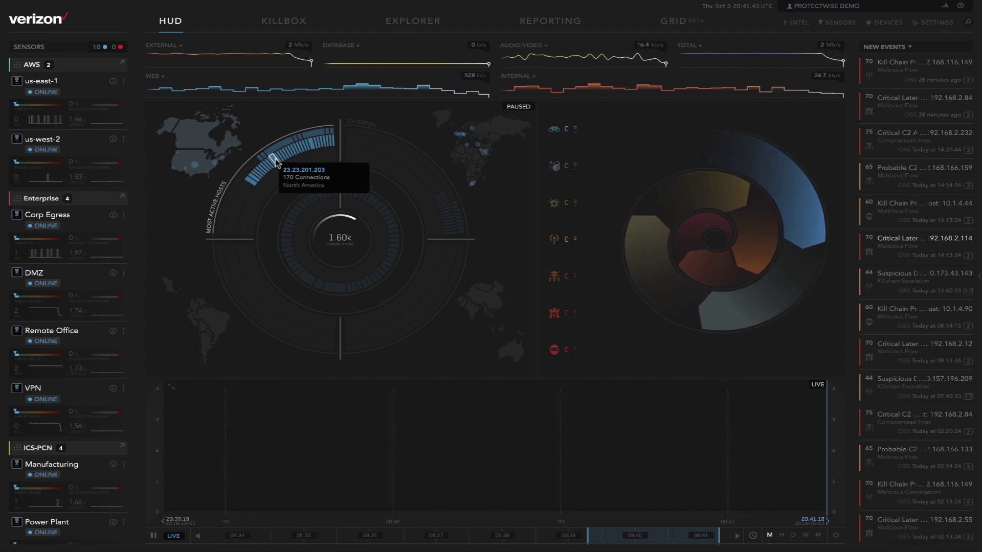
left_click(275, 160)
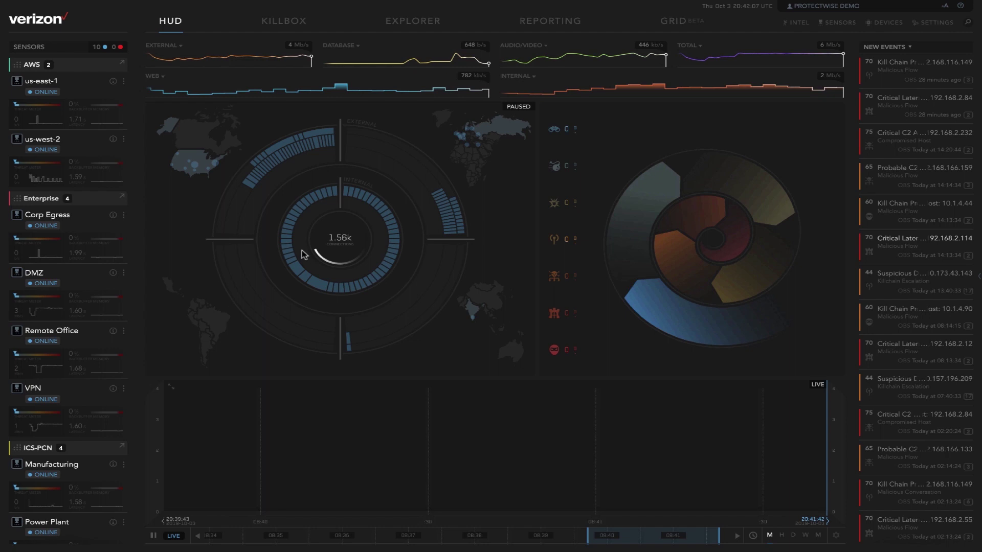
mouse_move(298, 270)
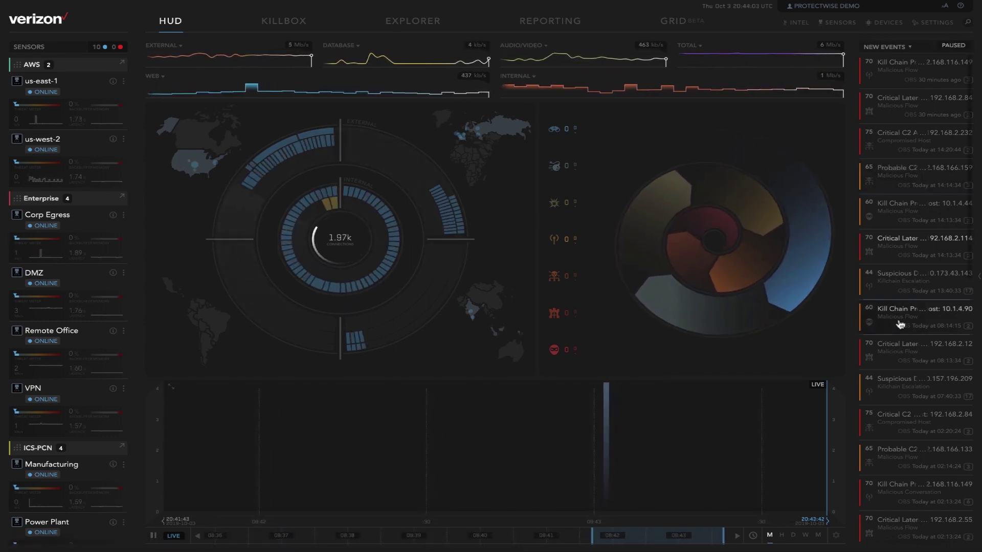
Step: Open the Delivery to DataTheft event for host 10.1.4.90 in the Killbox investigation
left_click(900, 324)
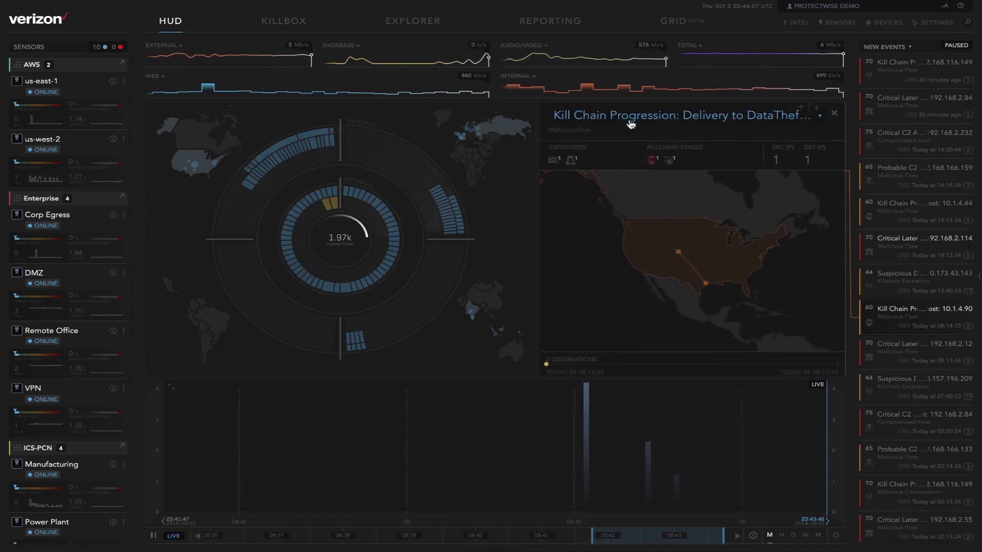
left_click(696, 121)
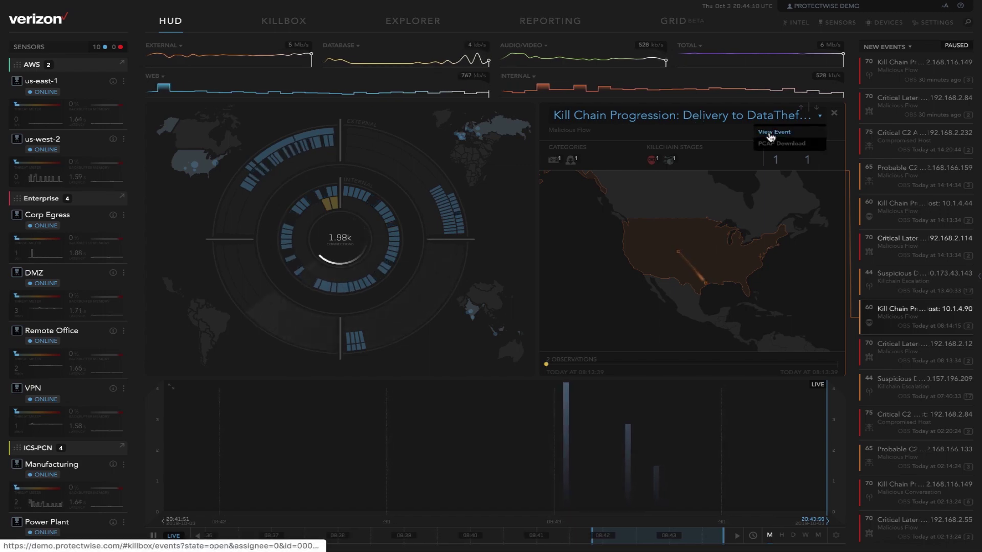
left_click(770, 134)
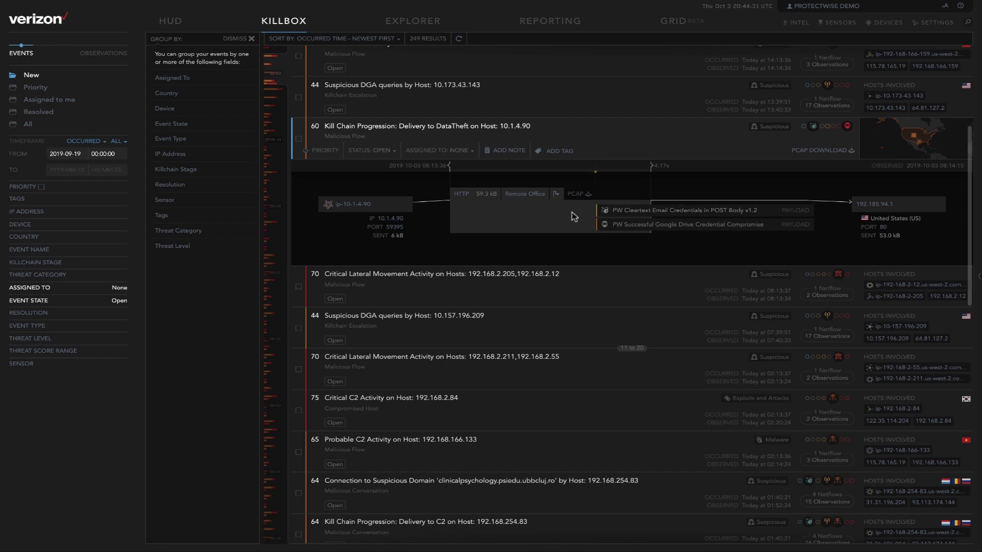
left_click(636, 214)
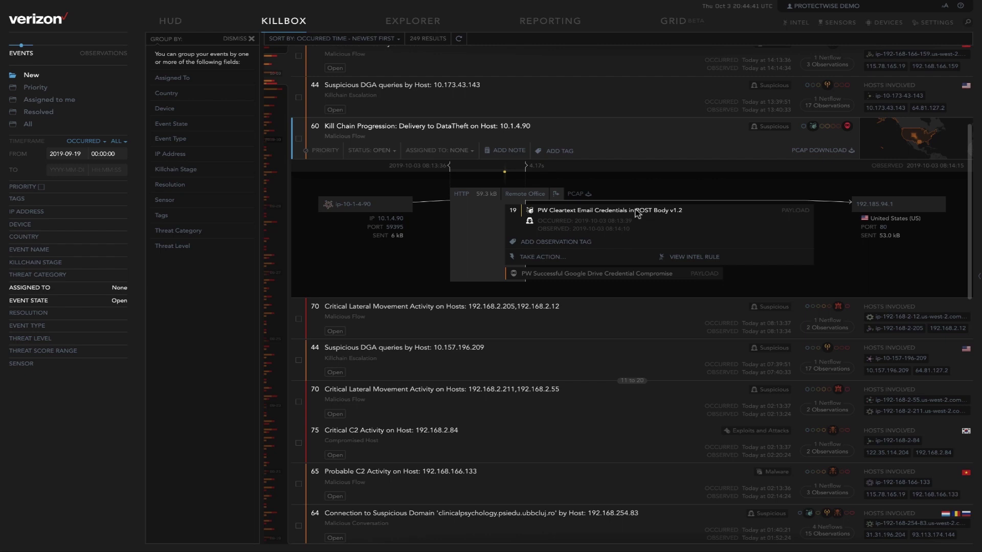
left_click(443, 234)
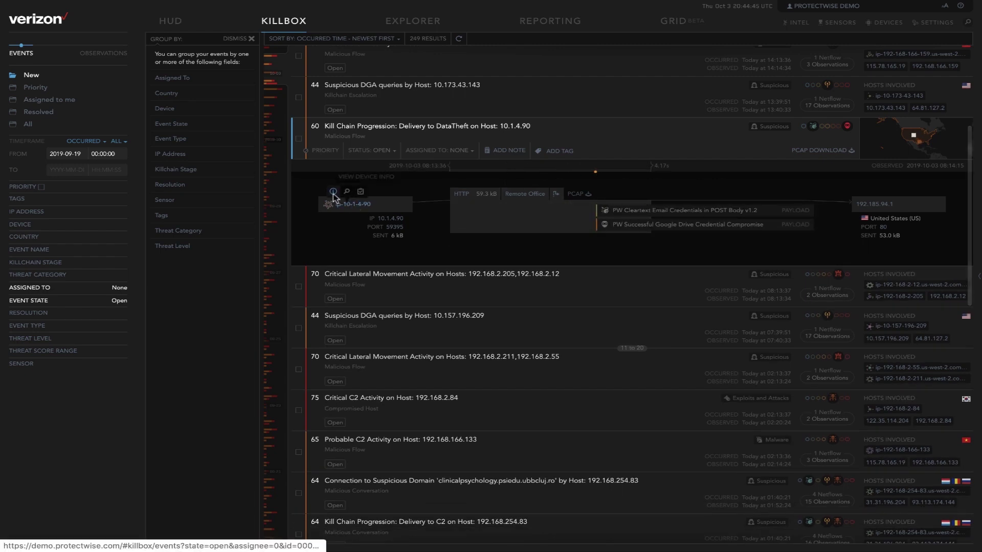
left_click(333, 192)
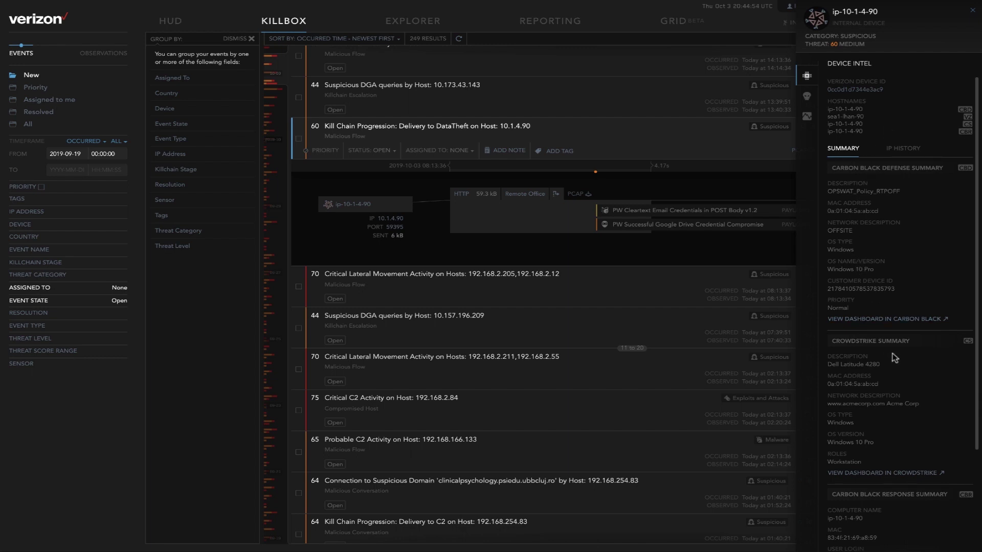
scroll(892, 354, "down", 3)
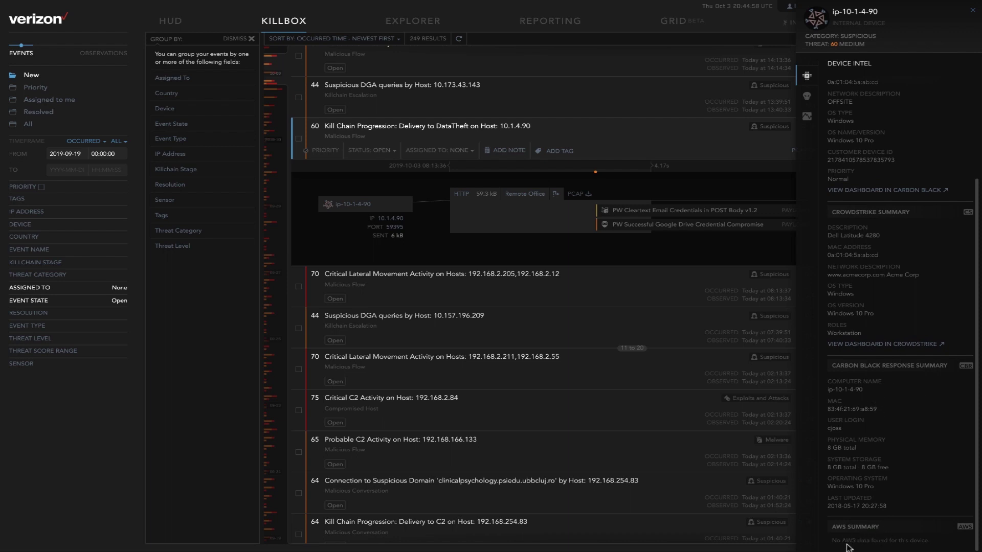
scroll(881, 393, "up", 3)
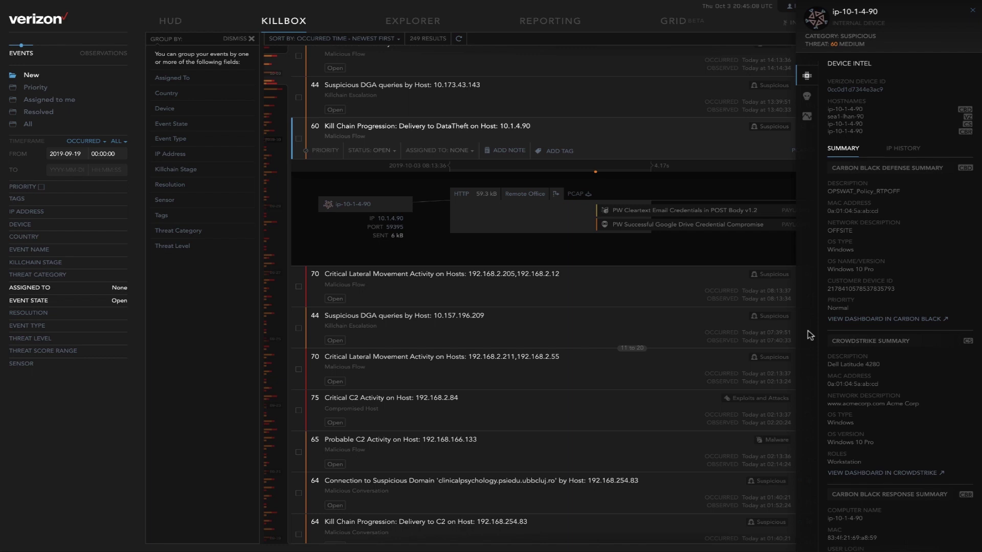
left_click(807, 98)
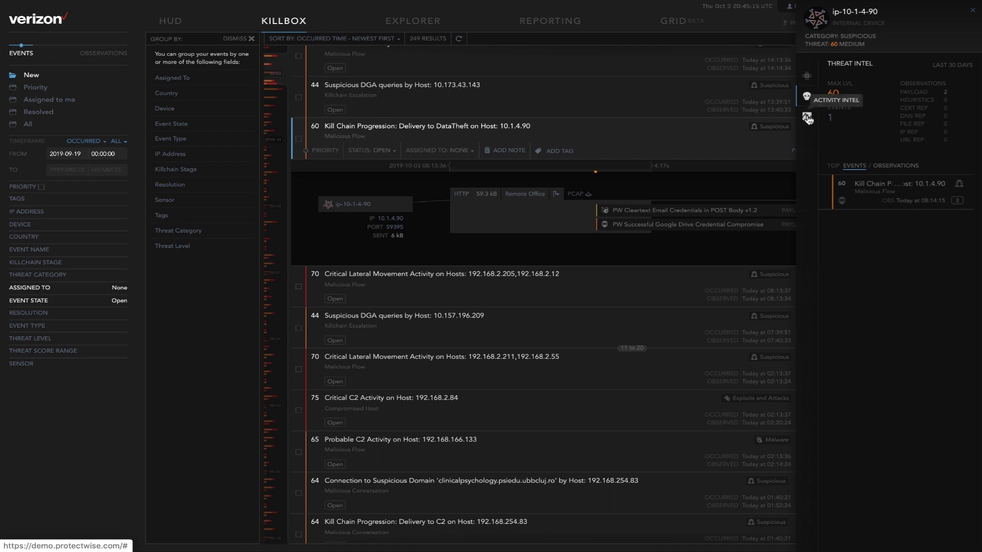
left_click(807, 118)
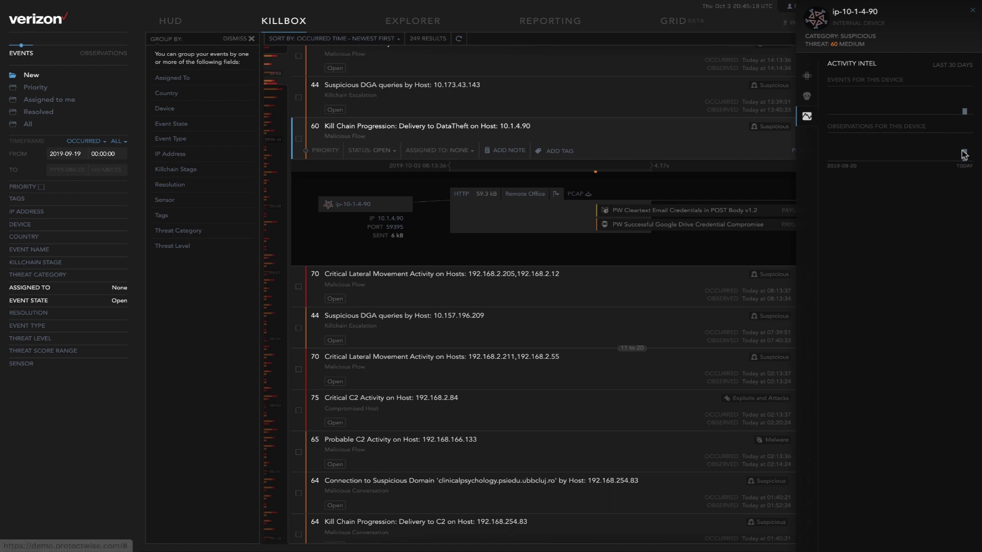
mouse_move(965, 155)
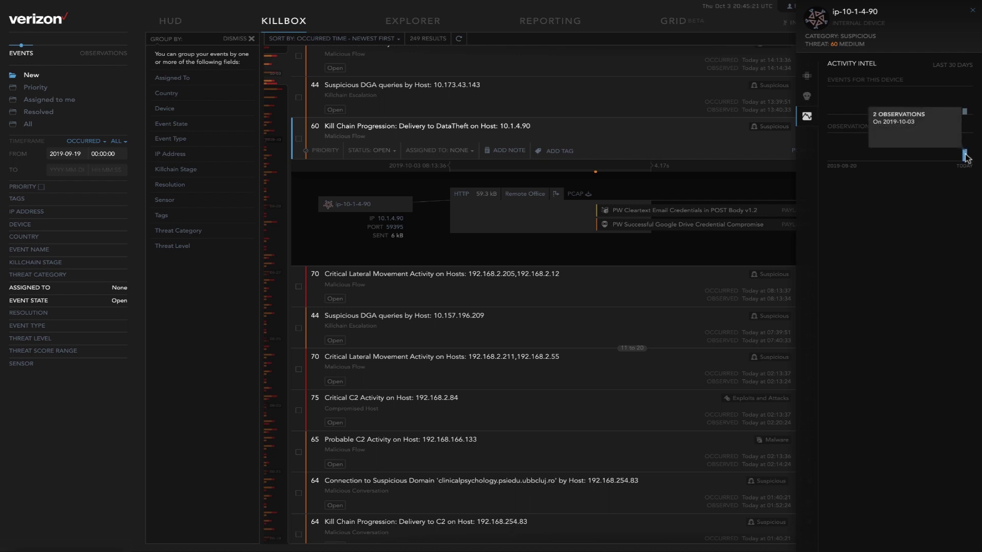
mouse_move(965, 112)
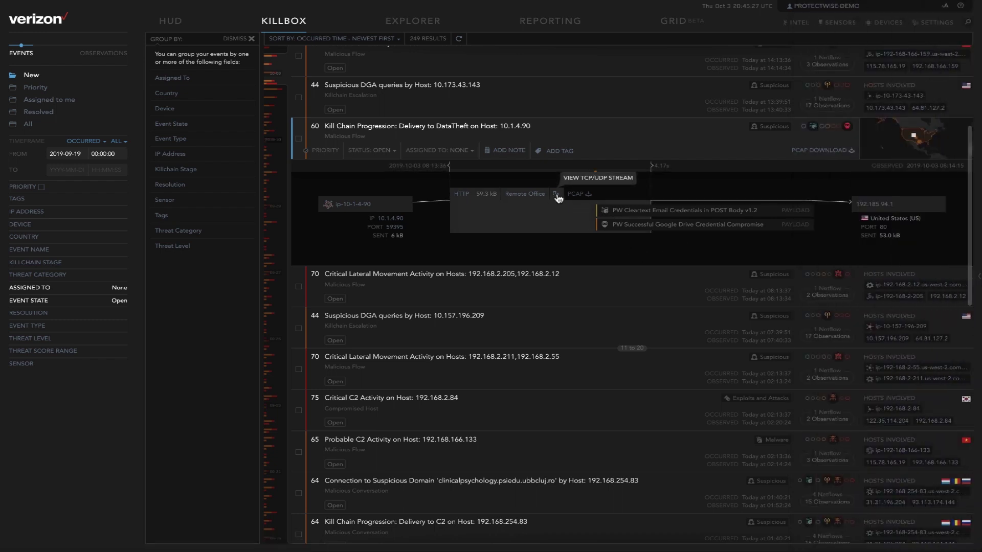
left_click(556, 195)
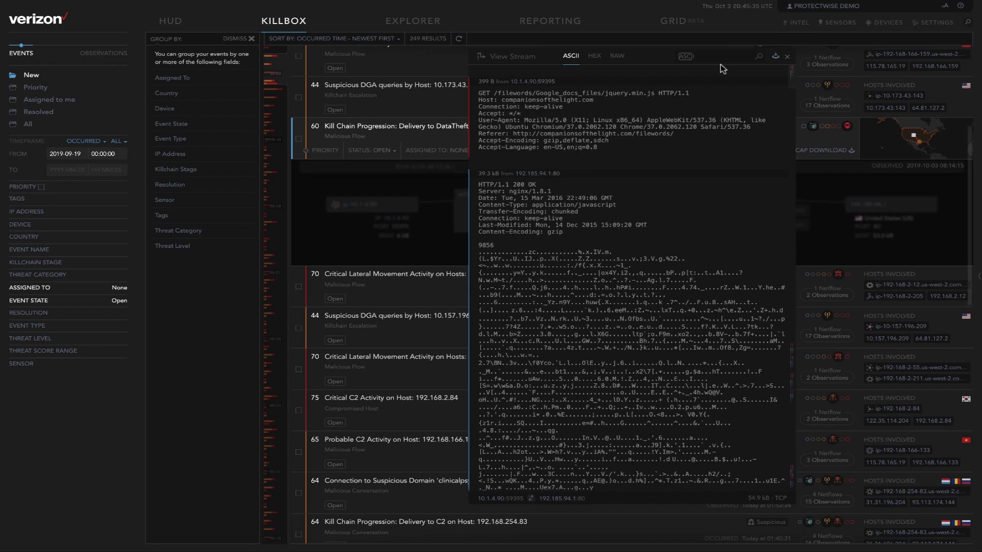
left_click(719, 57)
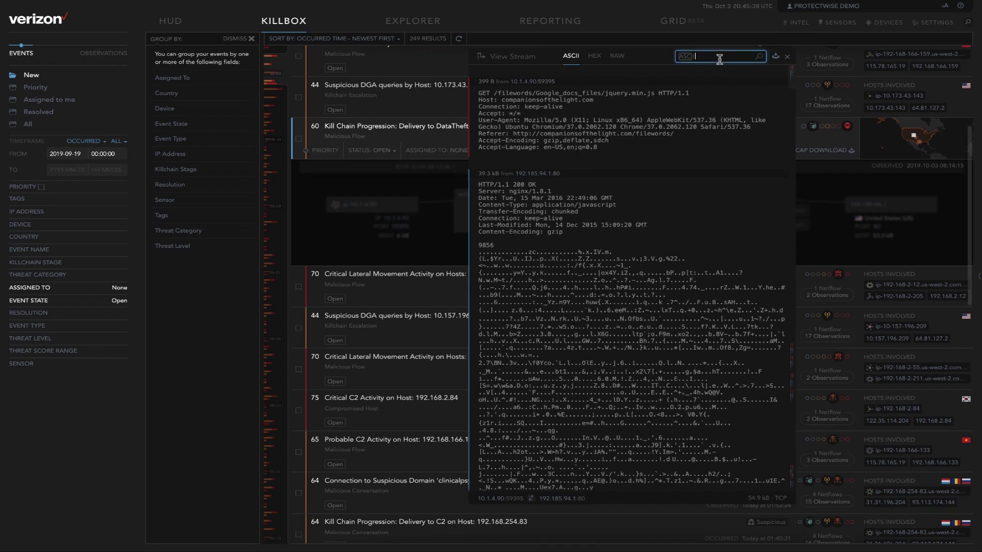
type("pass")
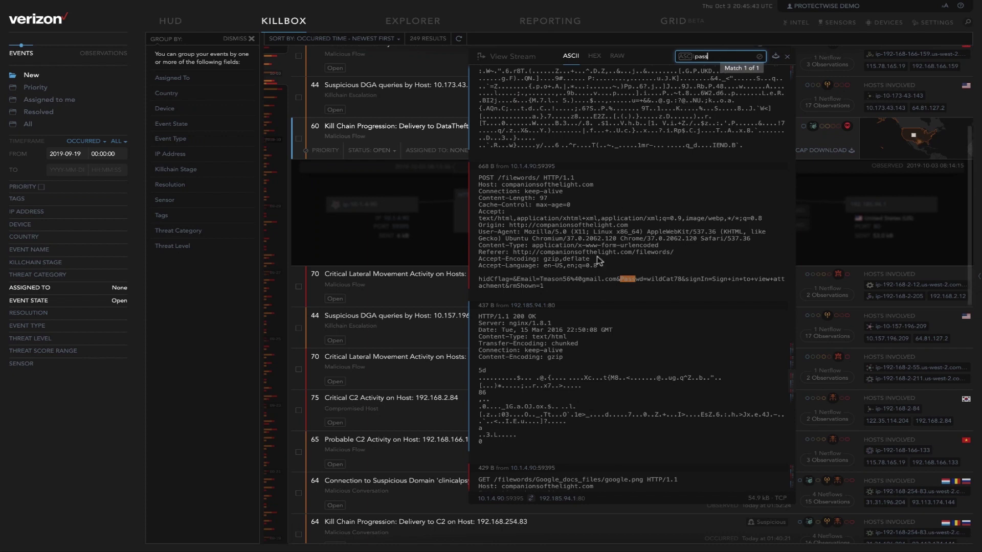
left_click_drag(539, 279, 682, 279)
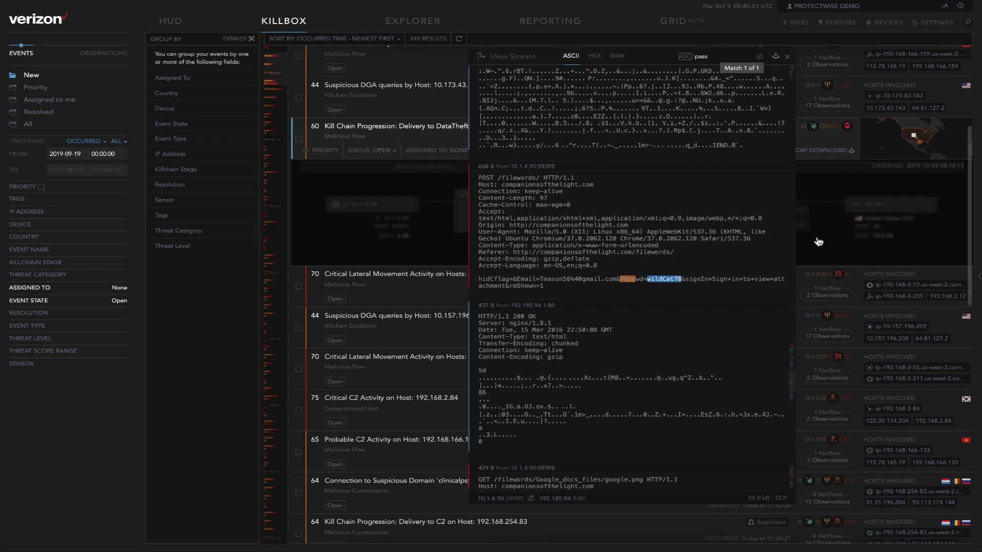
left_click(822, 256)
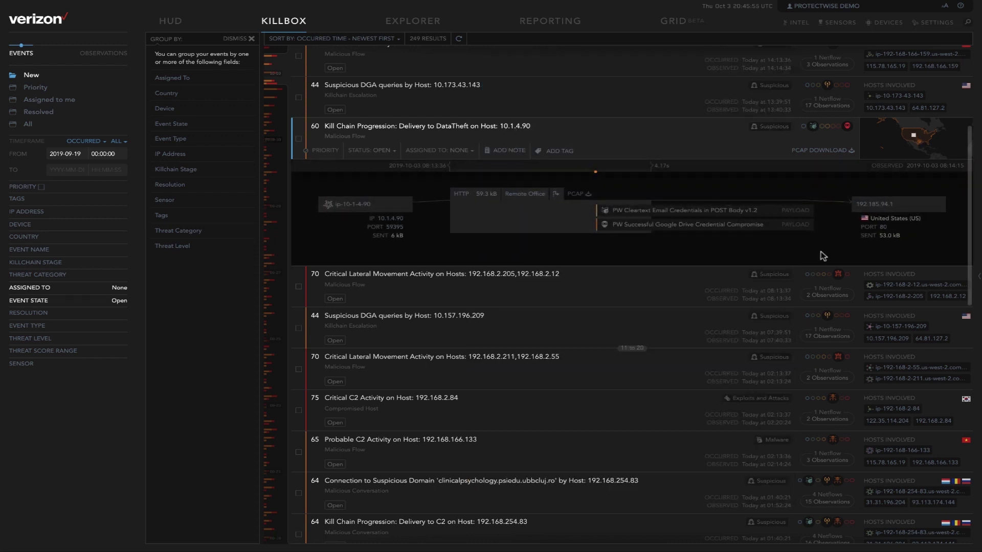
Step: Prepare a PCAP download of the flow, then review activity and network intel for 192.185.94.1
left_click(579, 194)
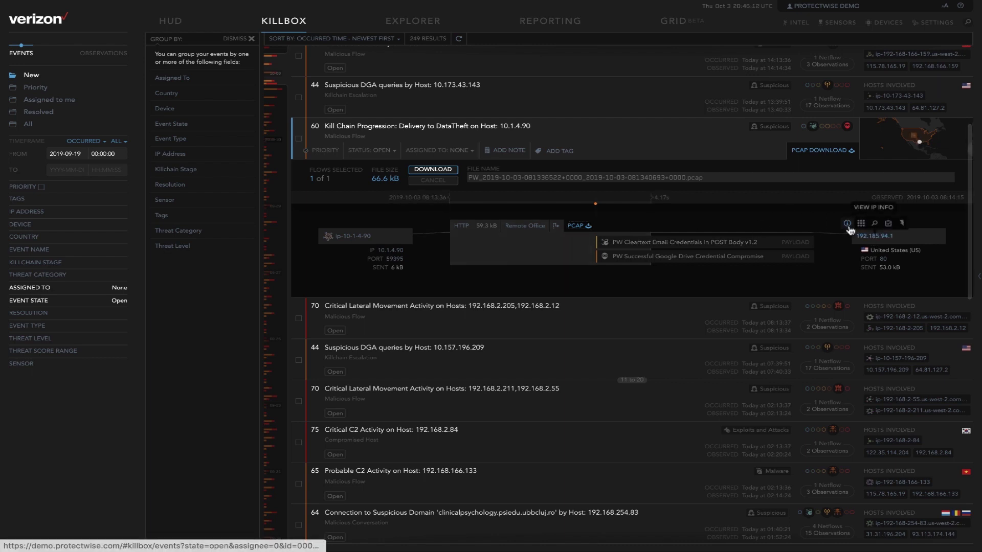
left_click(849, 227)
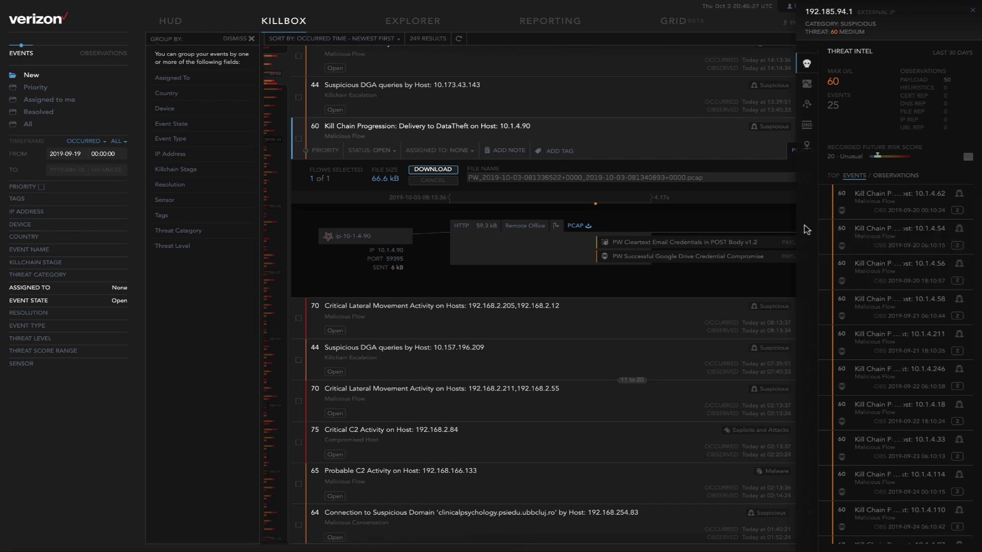
left_click(807, 85)
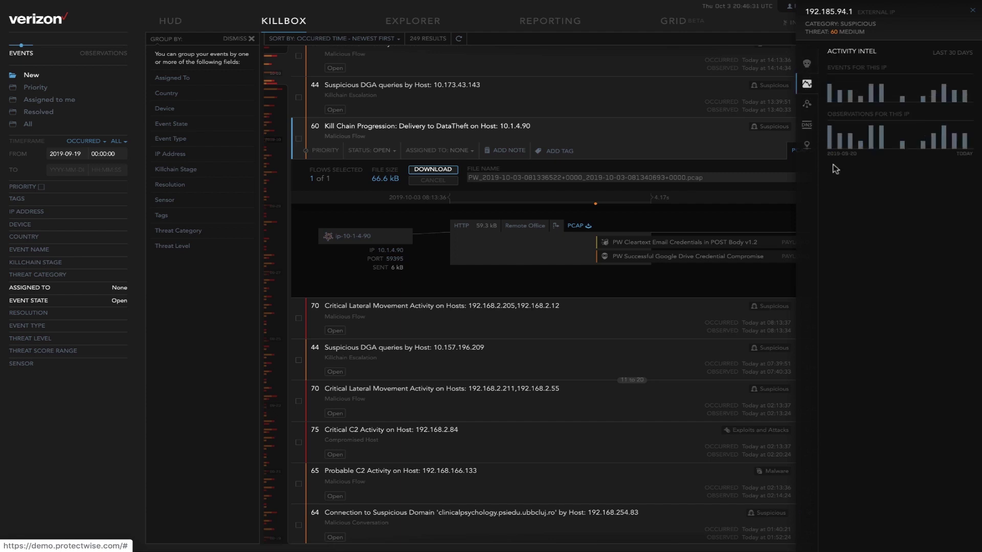
mouse_move(831, 148)
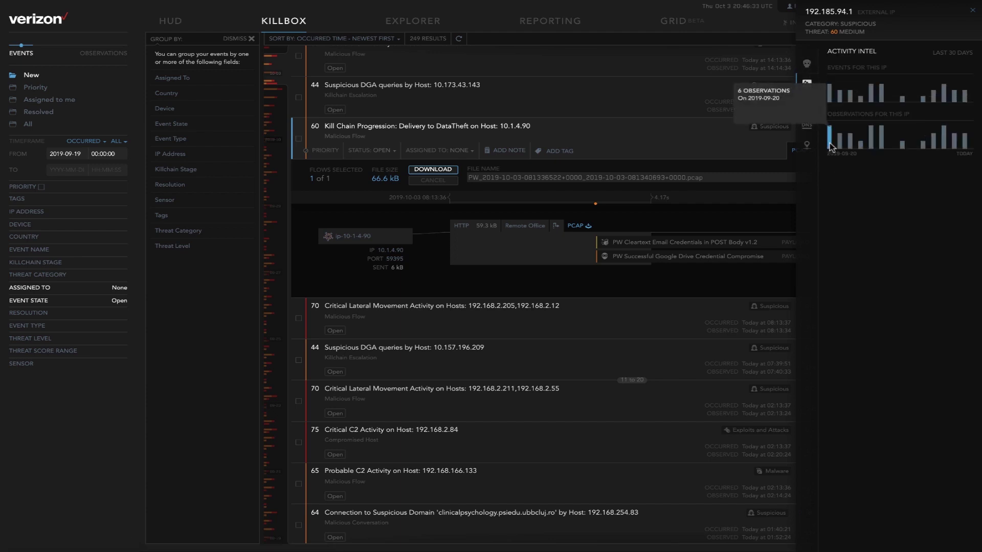
mouse_move(830, 99)
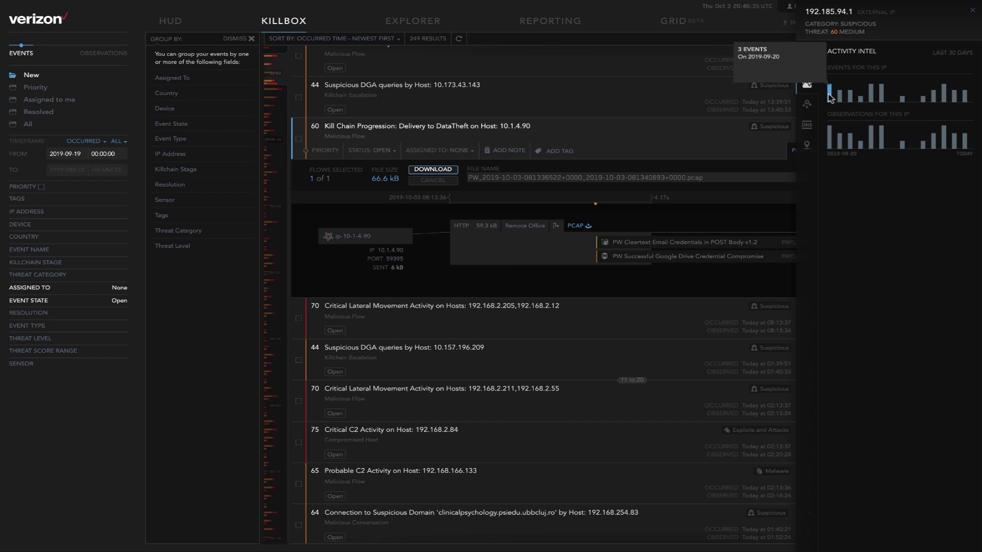
left_click(807, 104)
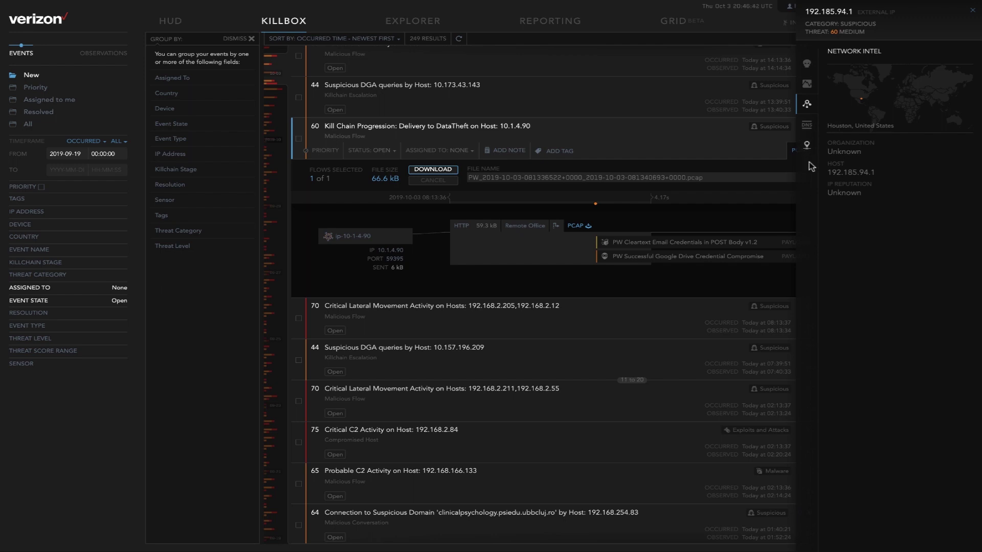
Step: Check the DNS domains and reputation details for 192.185.94.1, then close the intel panel
left_click(812, 128)
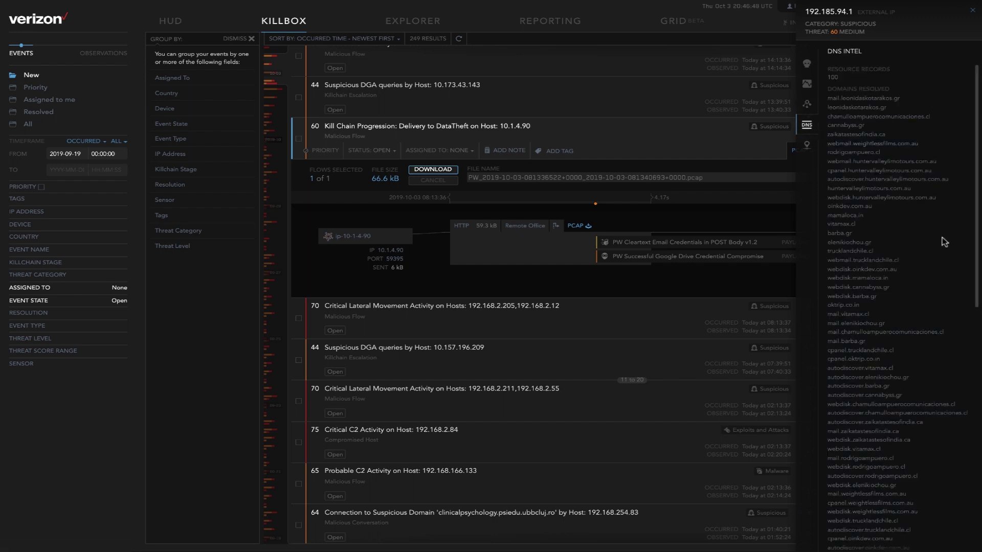
scroll(938, 247, "down", 3)
scroll(938, 251, "down", 8)
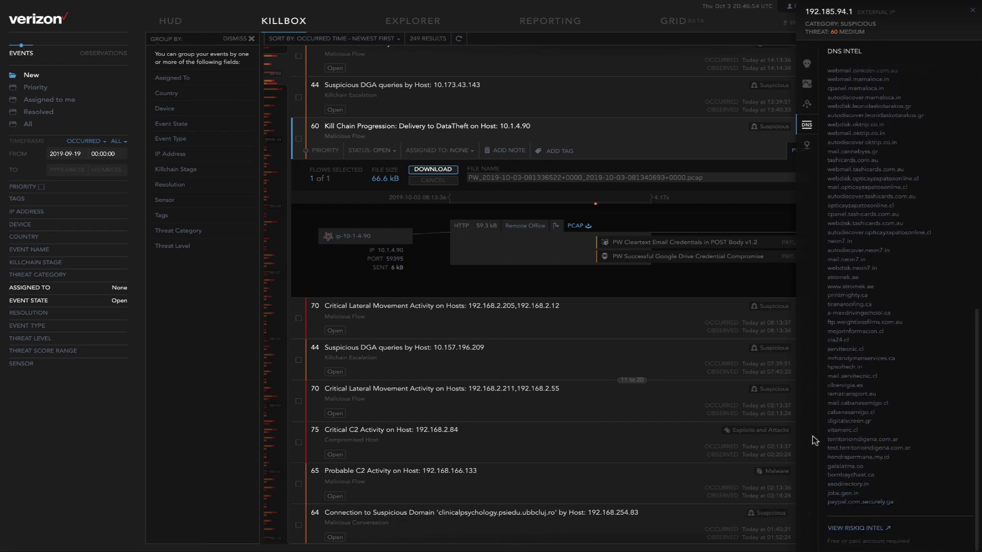
left_click(806, 153)
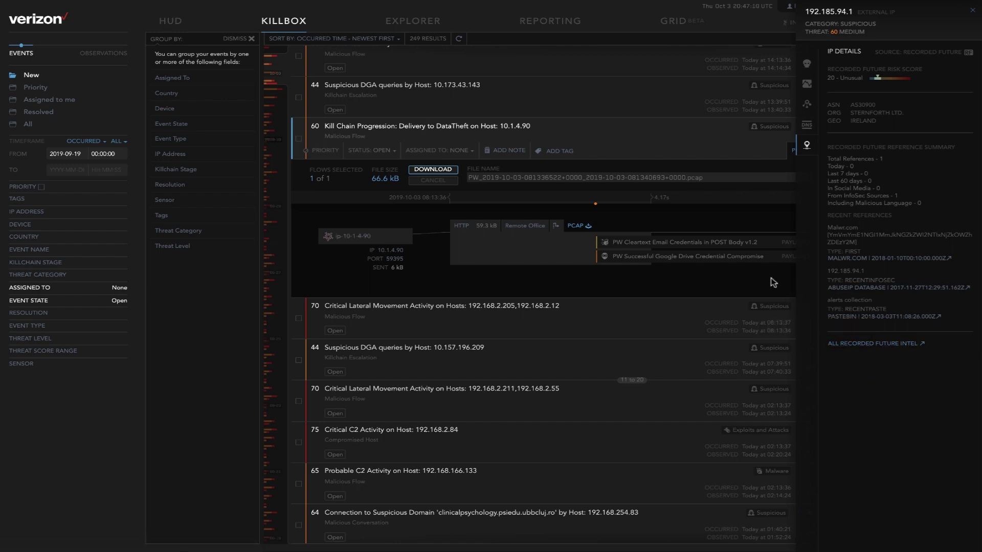
key("Escape")
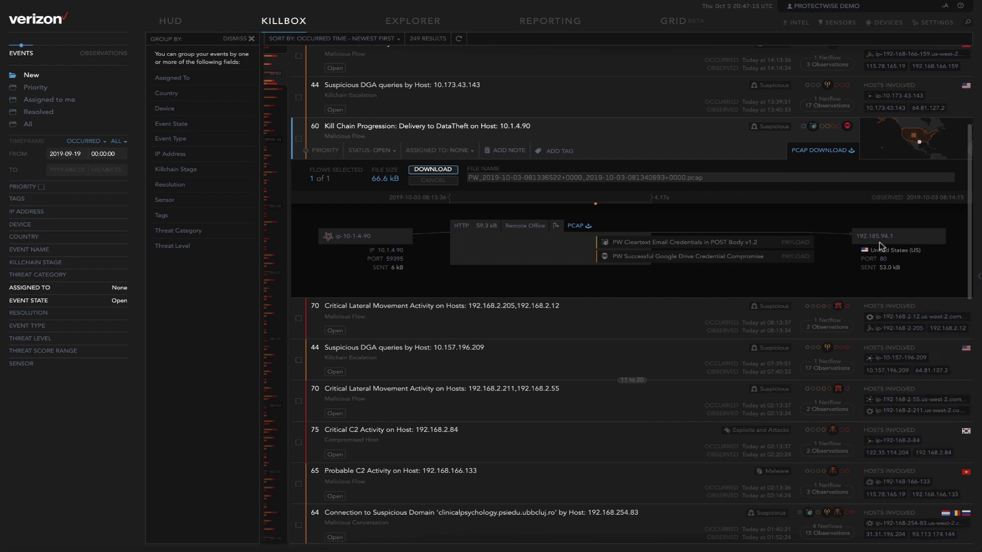
mouse_move(874, 233)
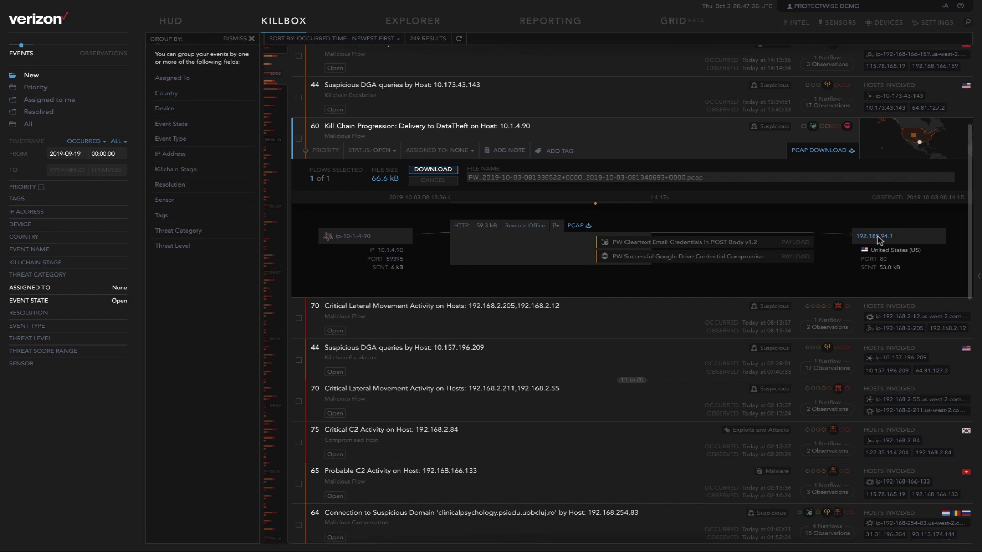
mouse_move(878, 240)
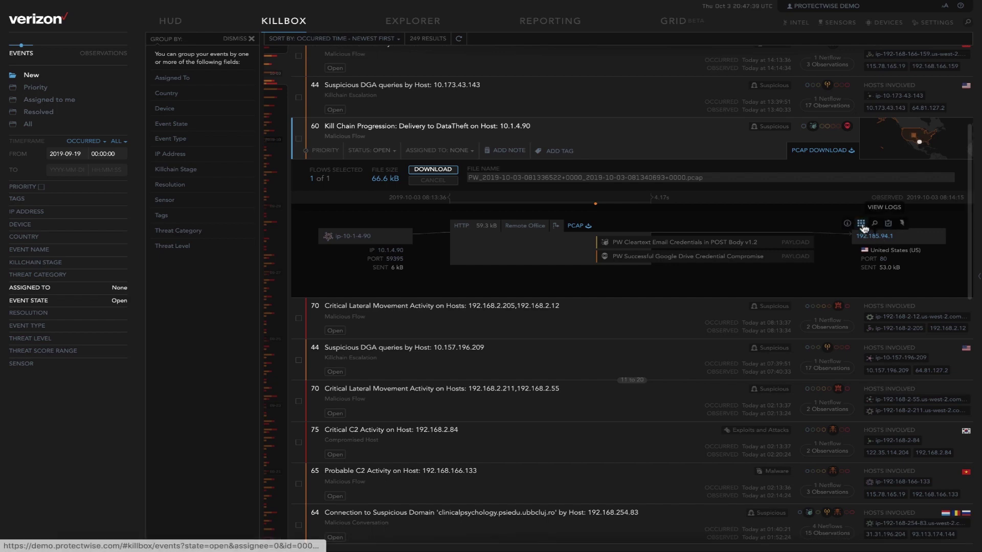
left_click(862, 223)
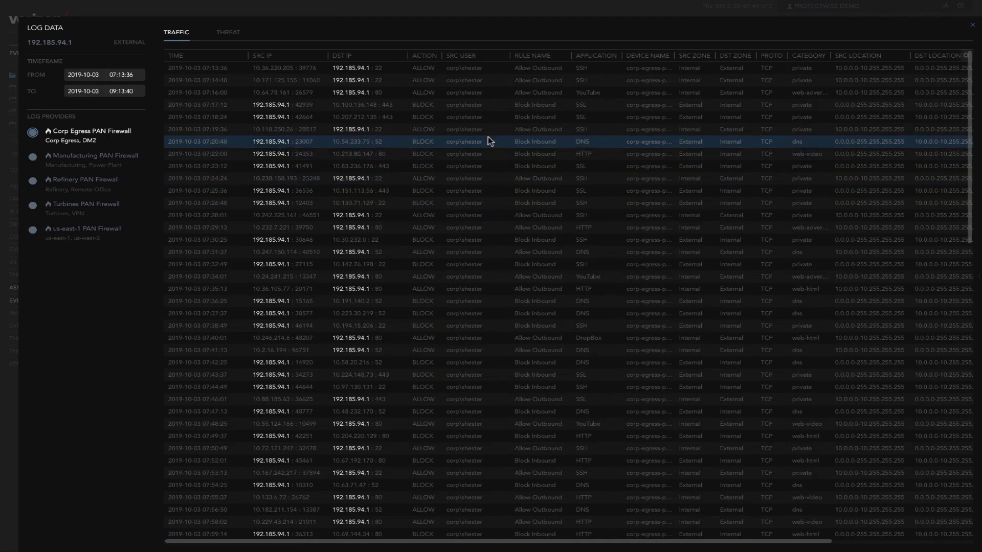
mouse_move(353, 97)
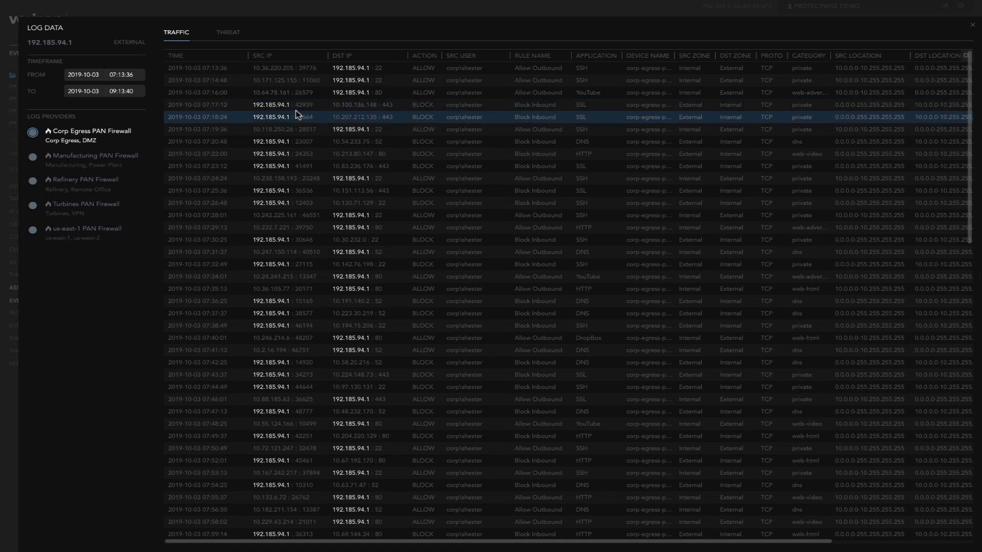
scroll(415, 137, "right", 1)
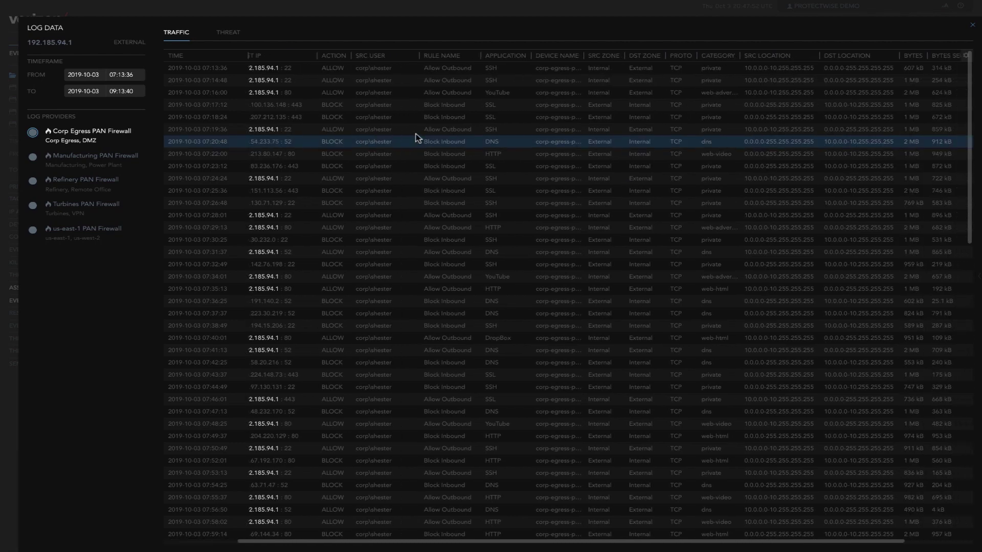
scroll(415, 137, "left", 1)
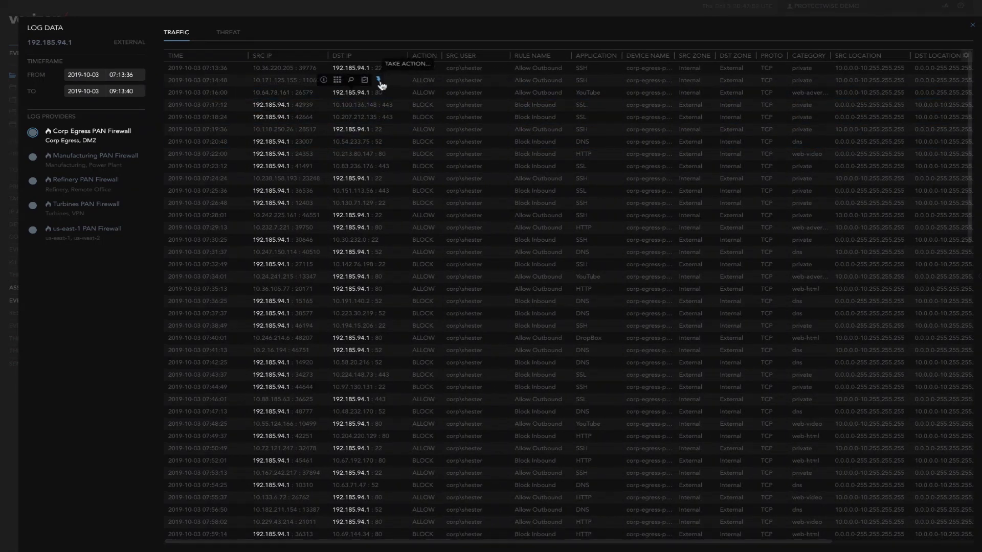
left_click(381, 80)
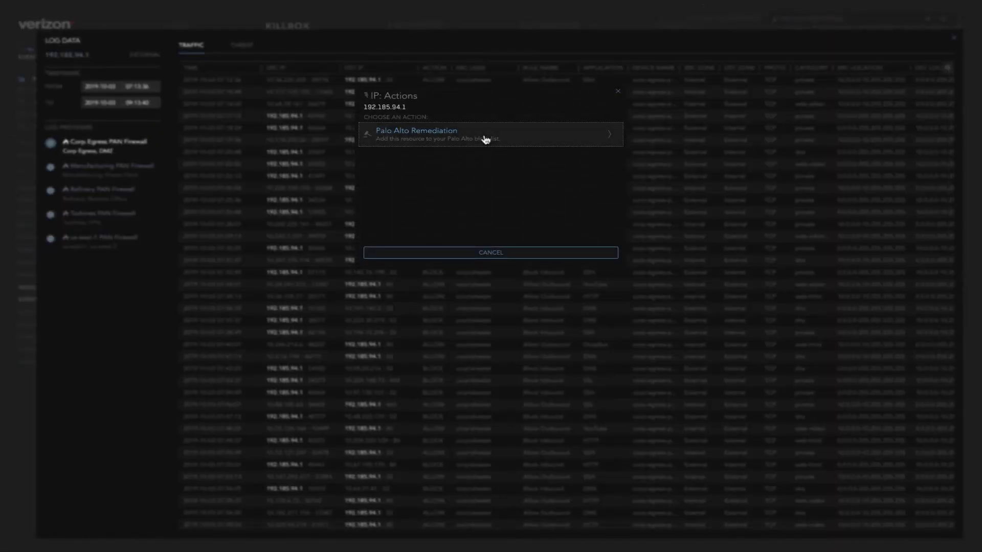
left_click(485, 253)
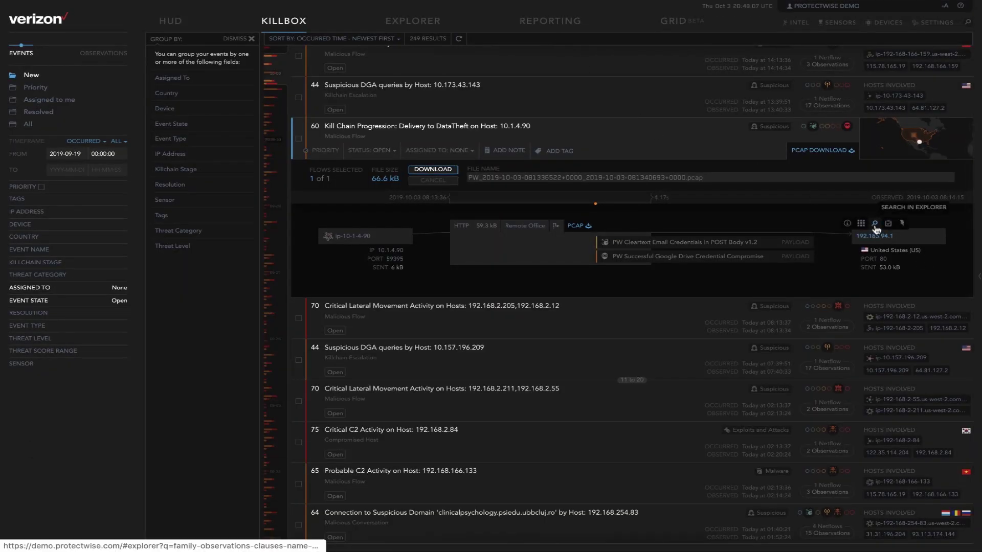
Step: Search Explorer from the 192.185.94.1 node, listing its 9 observations
left_click(875, 225)
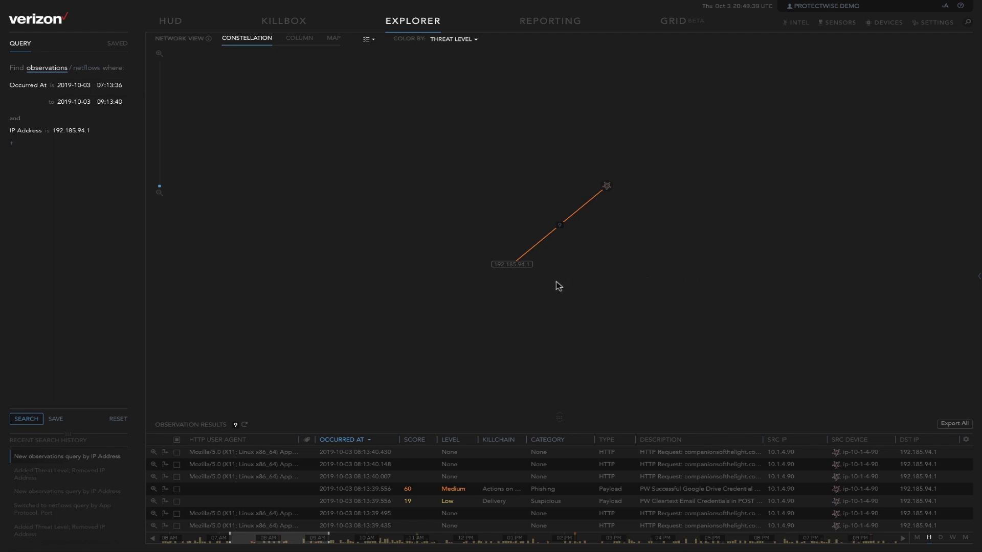
mouse_move(511, 269)
mouse_move(608, 191)
Step: Replace the IP Address condition with Threat Level is High, Medium or Low
left_click(132, 134)
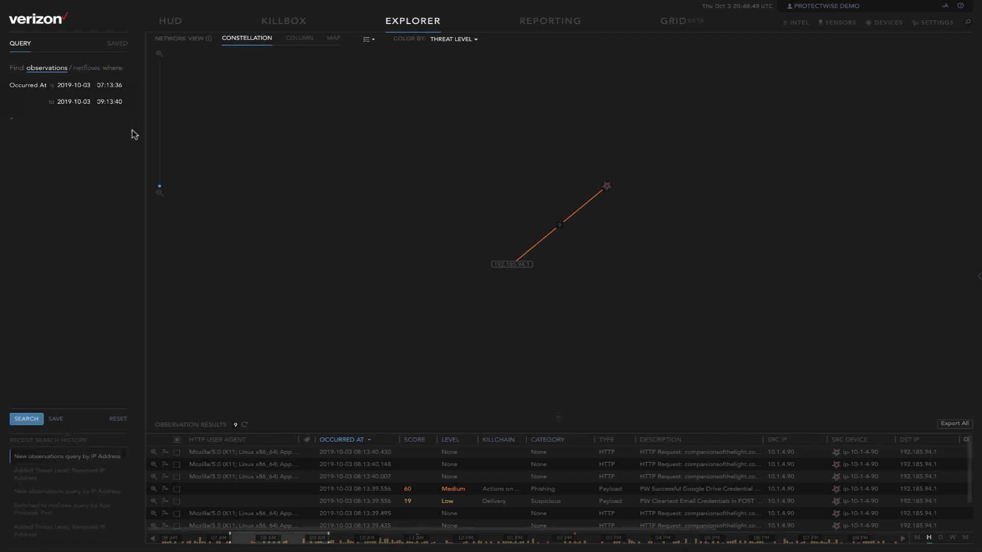
left_click(14, 119)
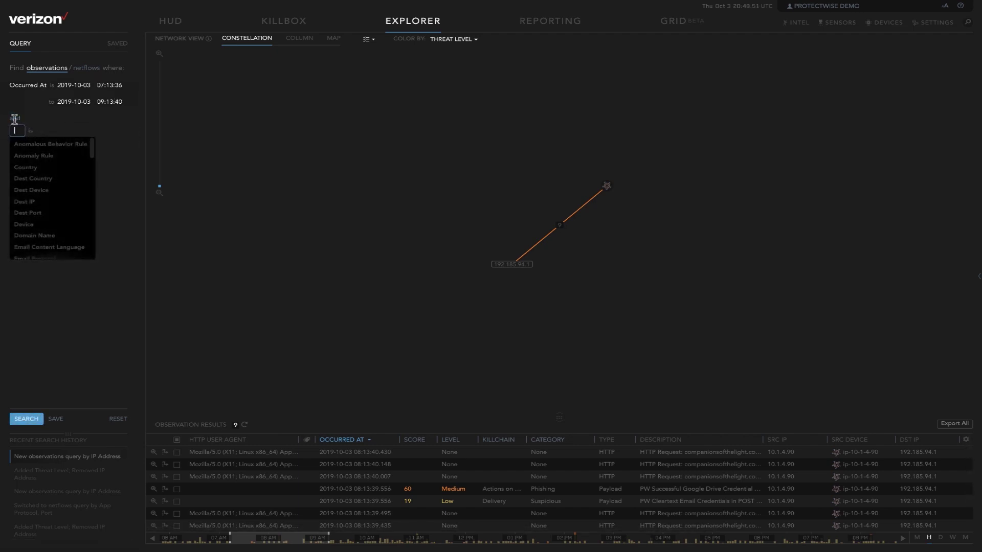
type("threat")
left_click(53, 149)
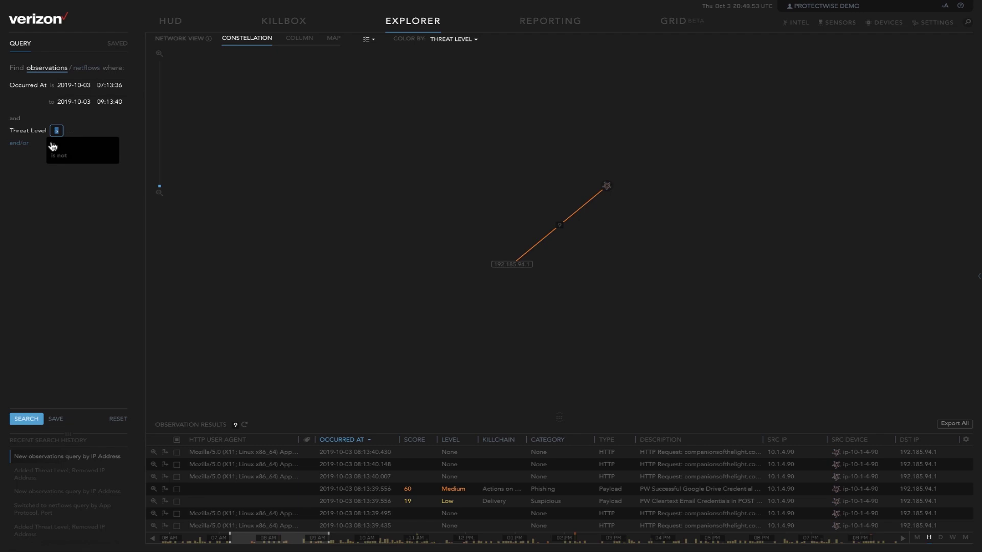
left_click(53, 146)
left_click(87, 147)
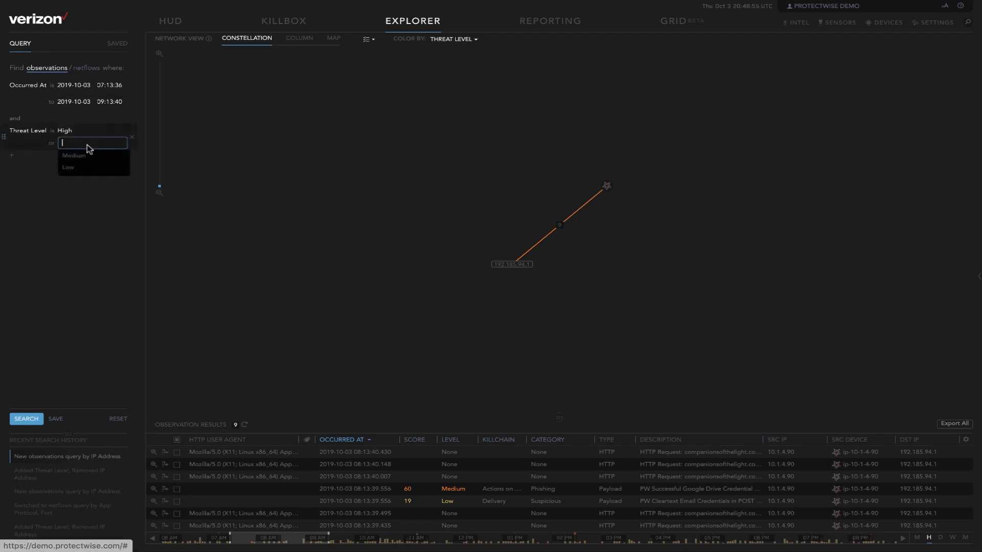
left_click(86, 155)
left_click(86, 167)
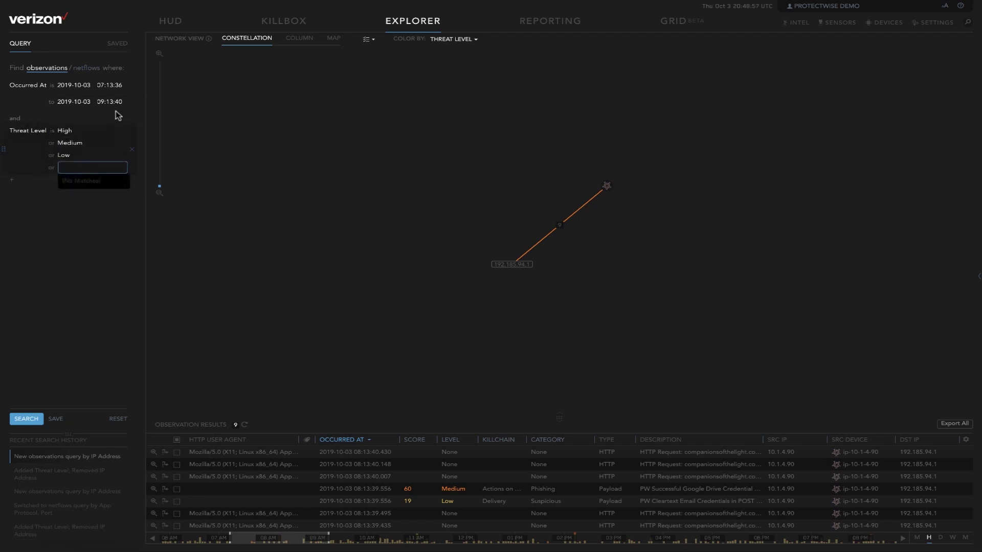
Step: Move the start date back to 2019-10-02 and run the search, returning 7.08K observations
left_click(111, 85)
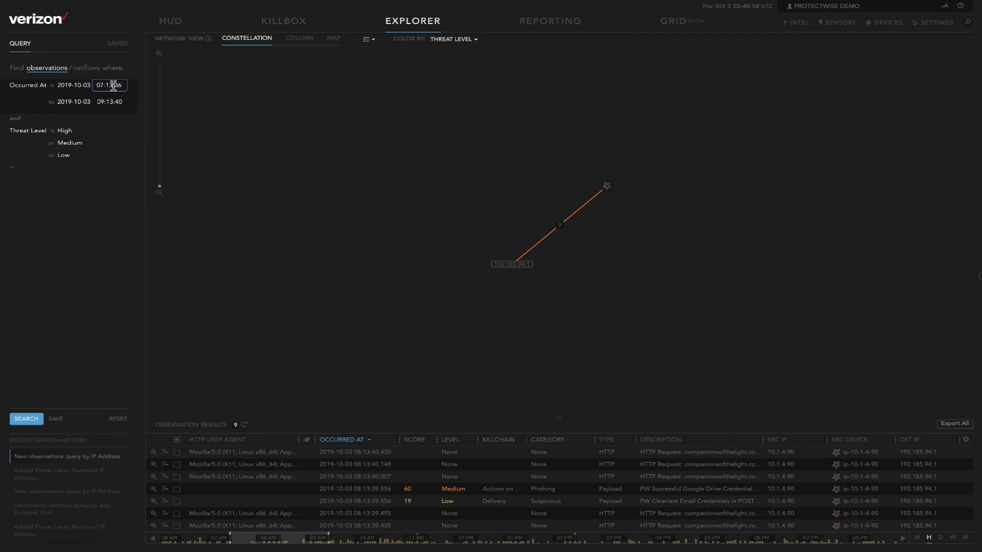
left_click(82, 85)
left_click(114, 114)
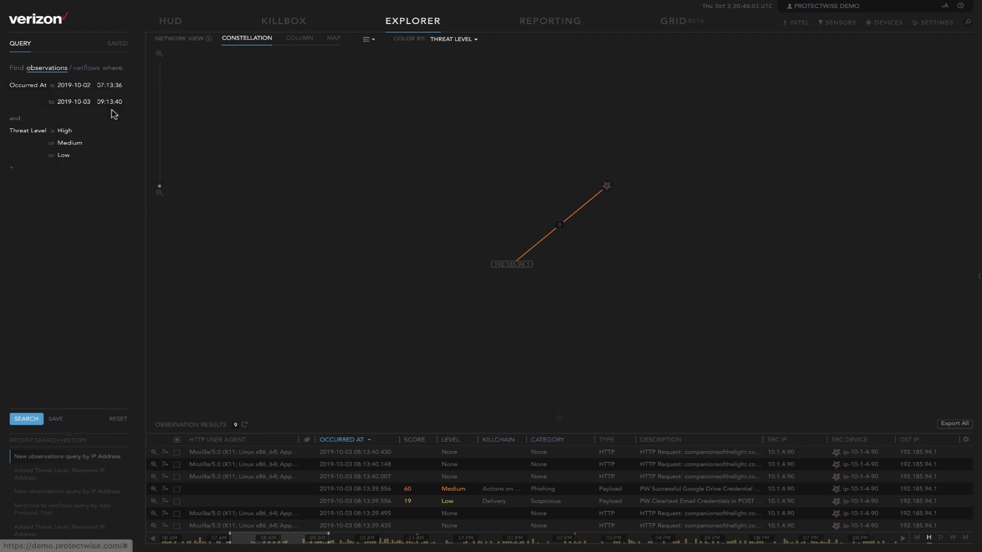
left_click(28, 418)
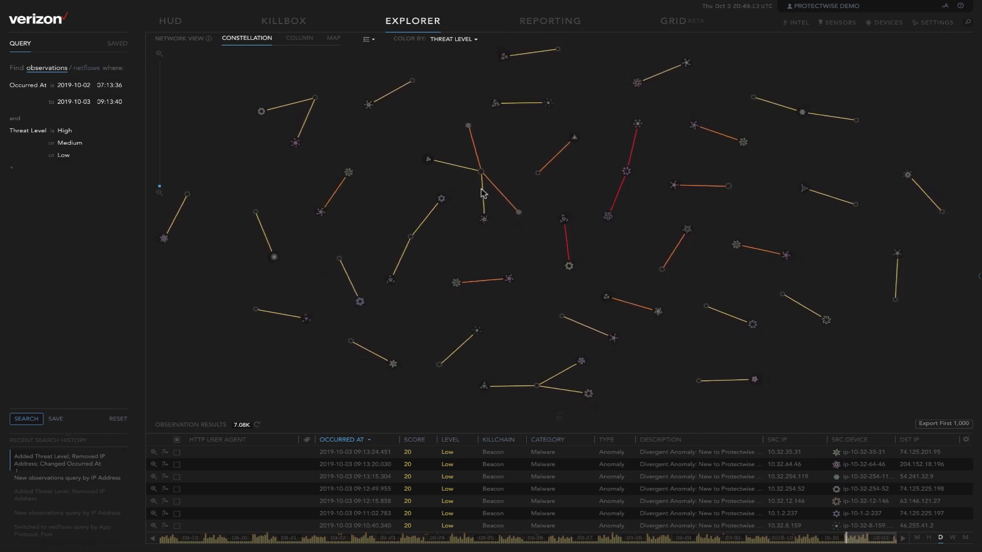
mouse_move(483, 184)
left_click(301, 39)
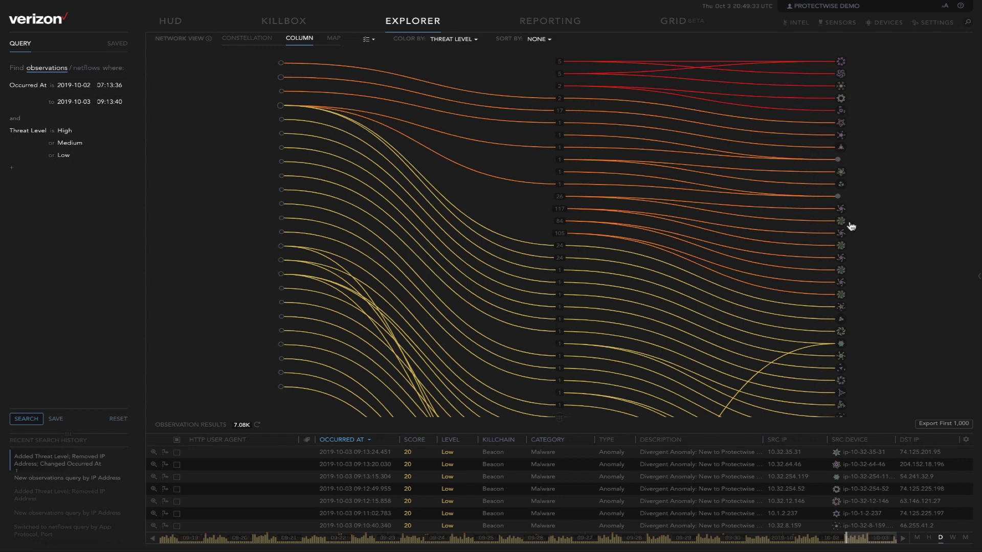
Step: Toggle host labels on and off, then plot the 7.08K threat observations on the world map
left_click(367, 41)
left_click(388, 80)
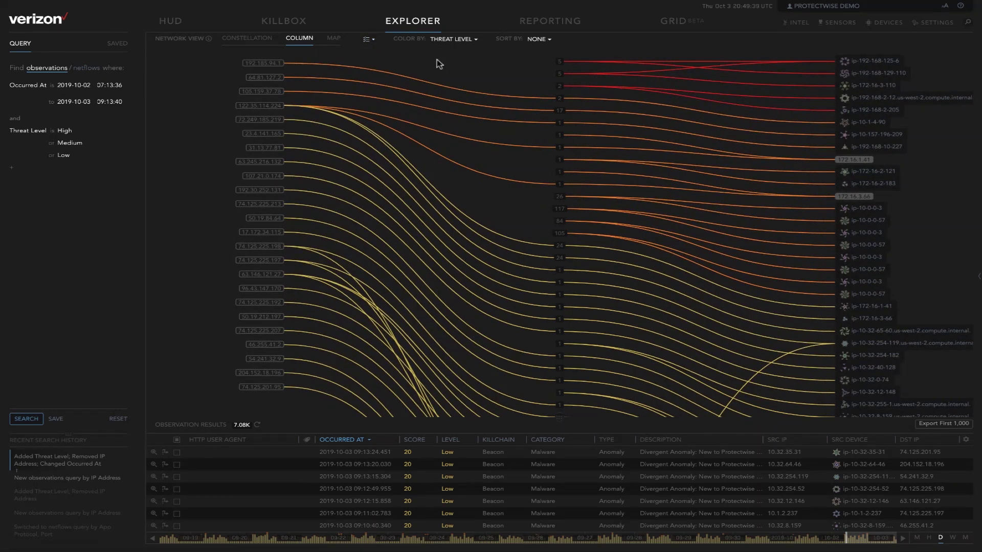
left_click(373, 41)
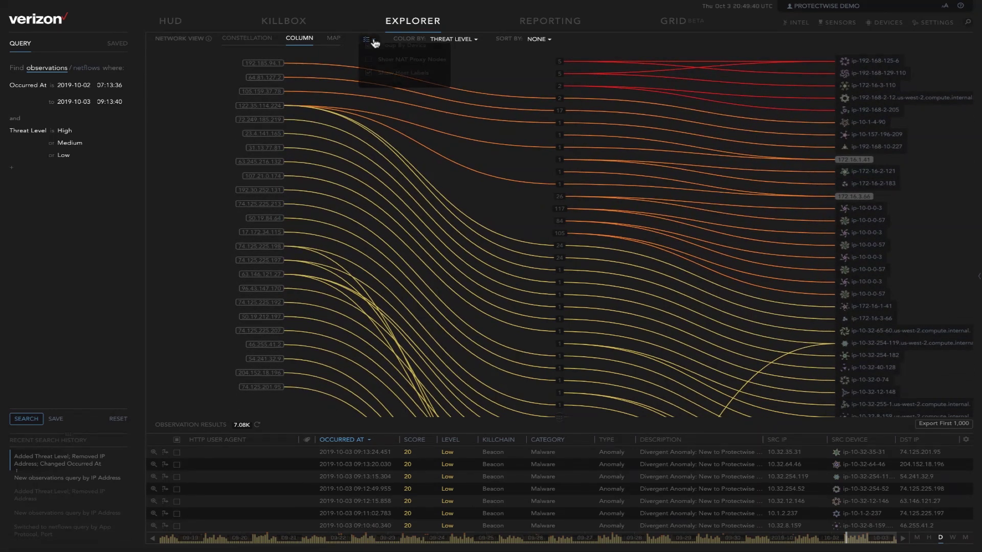
left_click(373, 72)
left_click(334, 39)
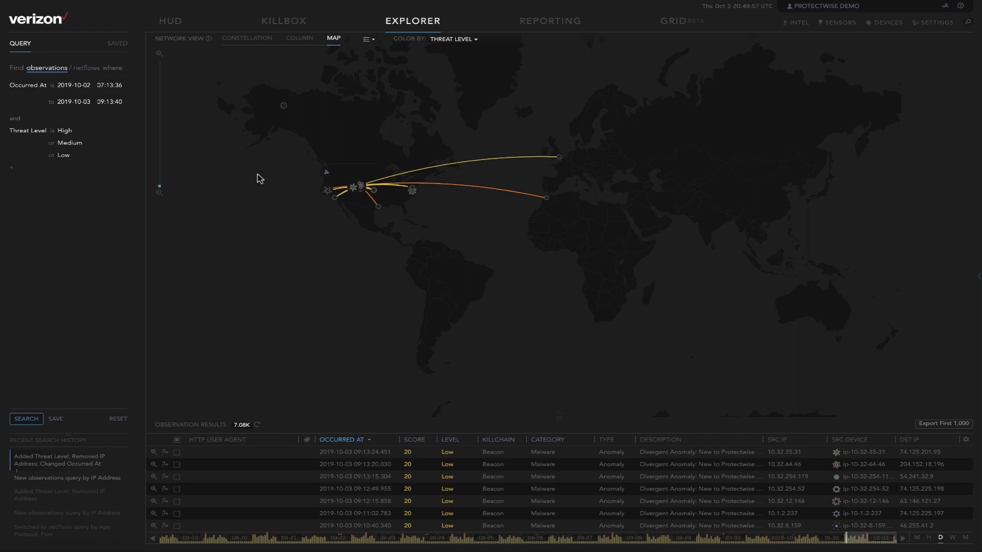
Step: Go back to the HUD dashboard showing all sensors online and the live traffic timeline
left_click(170, 23)
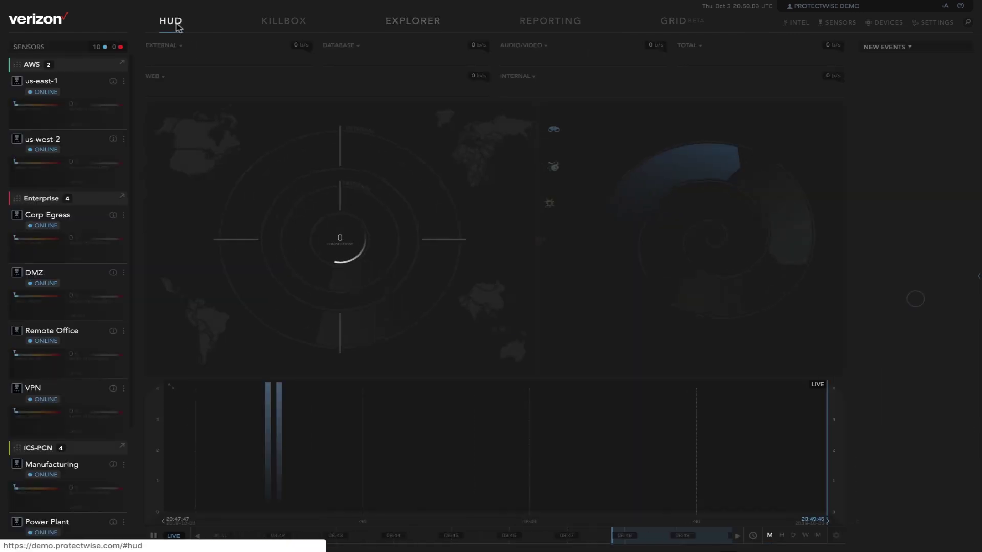